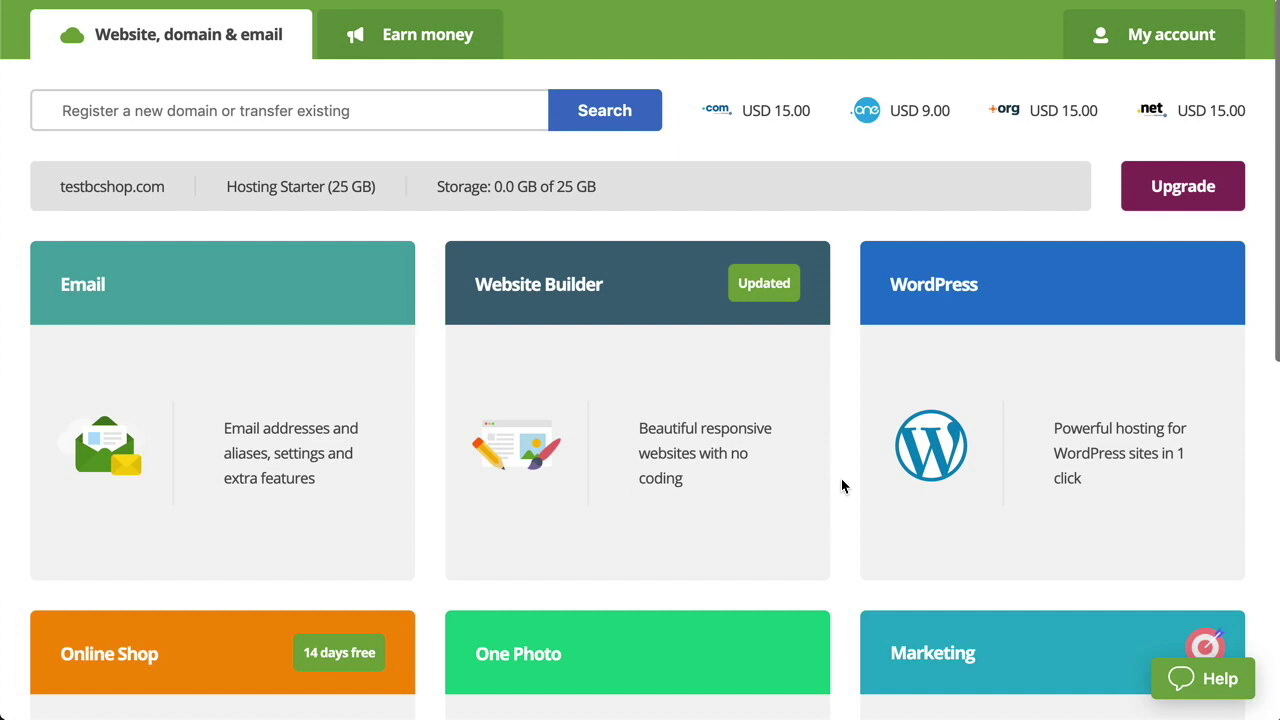
- Go through Advanced settings and DNS settings to the DNS records tab for testbcshop.com
{"action": "scroll", "coordinate": [841, 486], "scroll_direction": "down", "scroll_amount": 1}
{"action": "scroll", "coordinate": [841, 479], "scroll_direction": "down", "scroll_amount": 5}
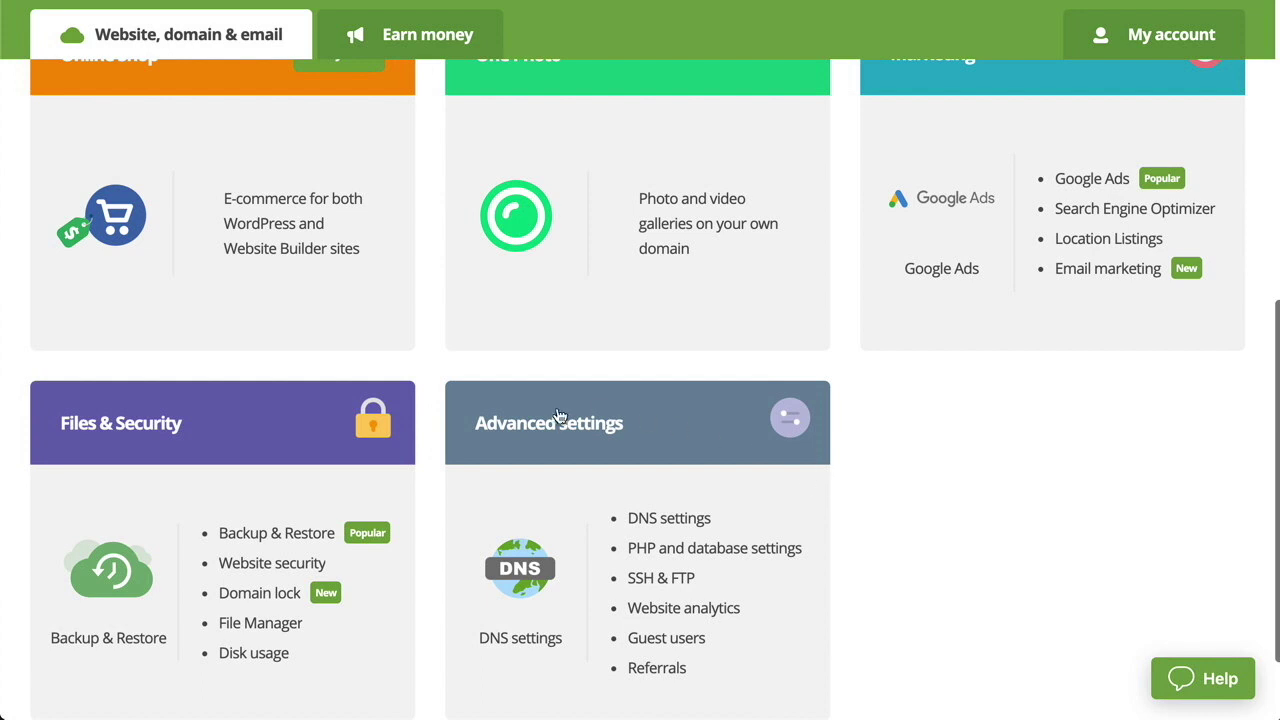
{"action": "left_click", "coordinate": [541, 423]}
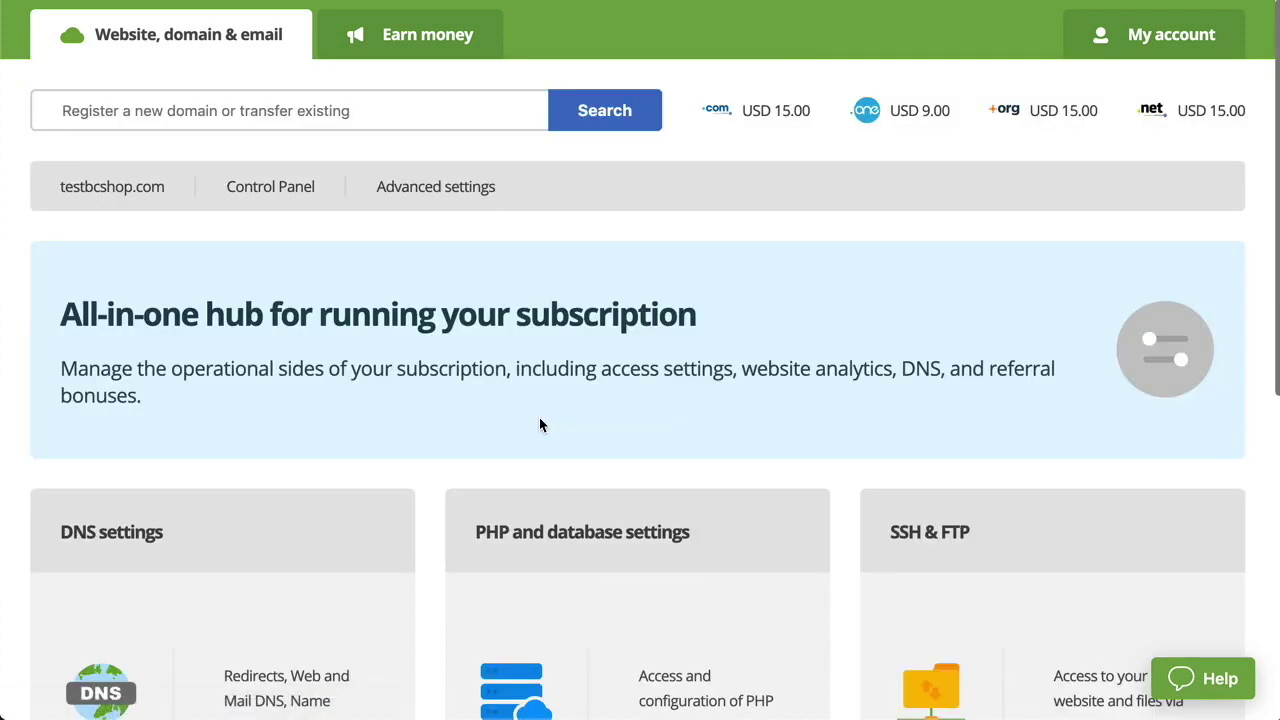
{"action": "left_click", "coordinate": [114, 537]}
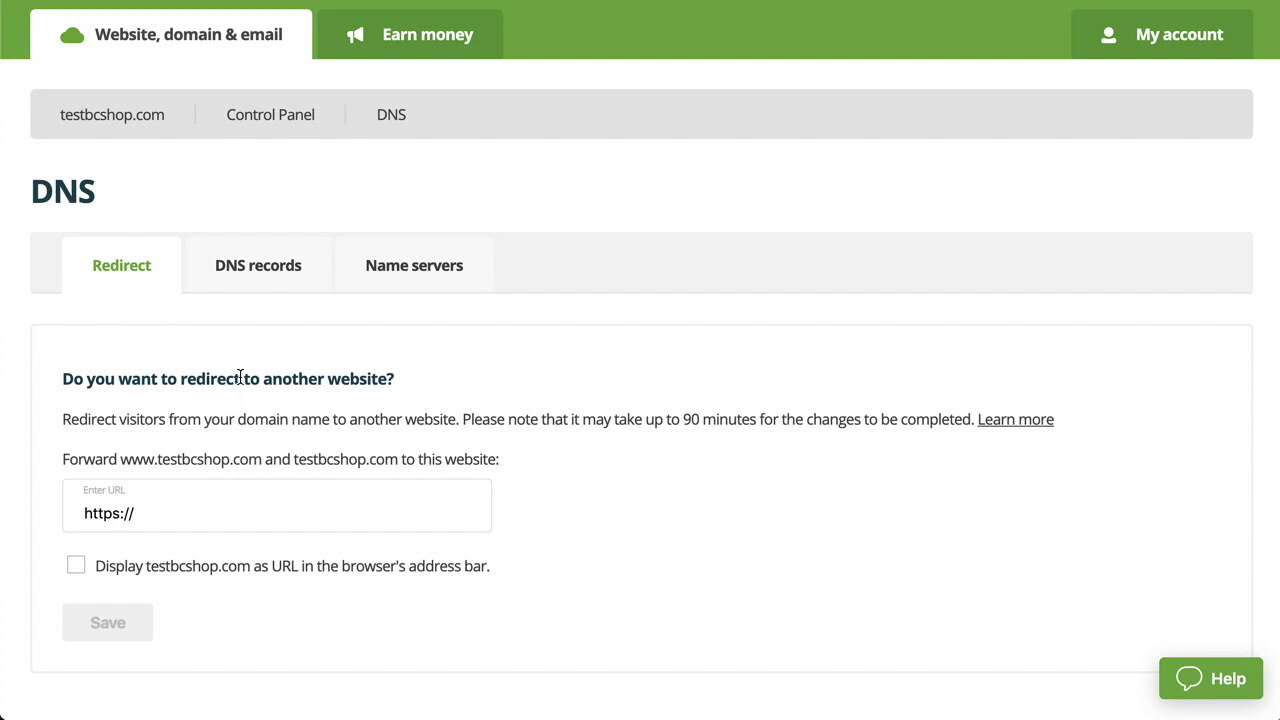
{"action": "left_click", "coordinate": [264, 278]}
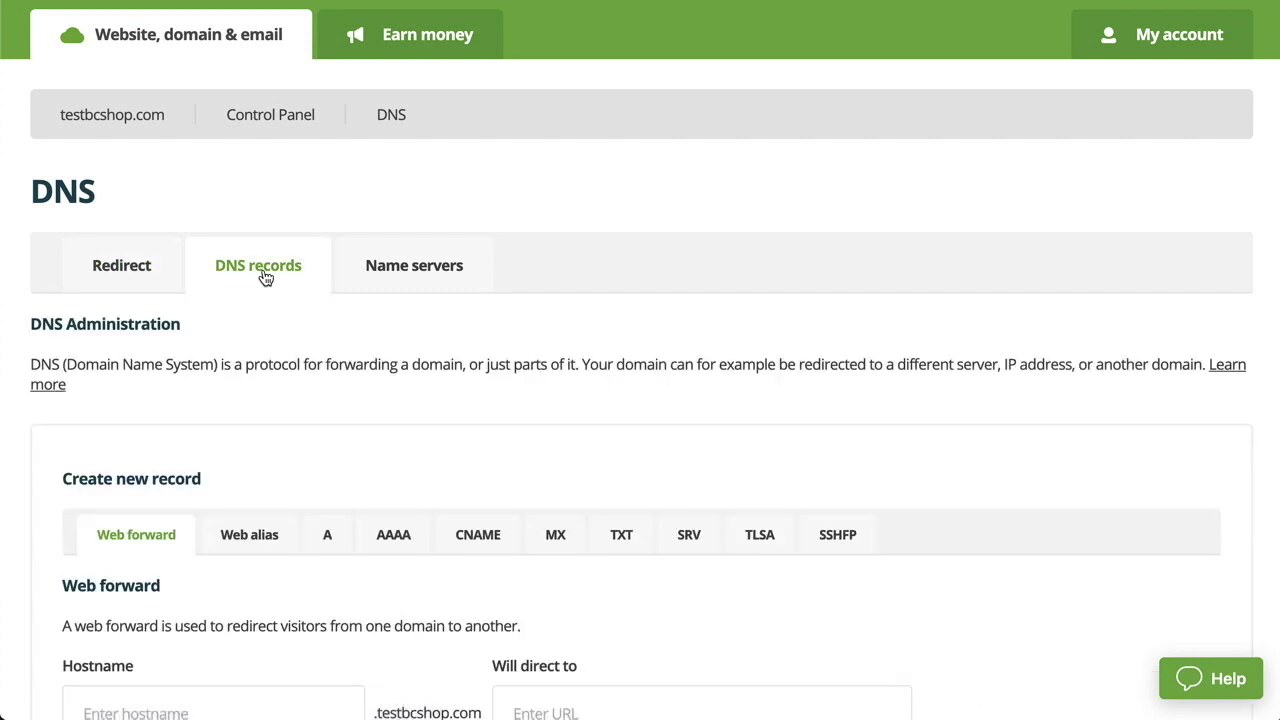
{"action": "scroll", "coordinate": [369, 408], "scroll_direction": "down", "scroll_amount": 3}
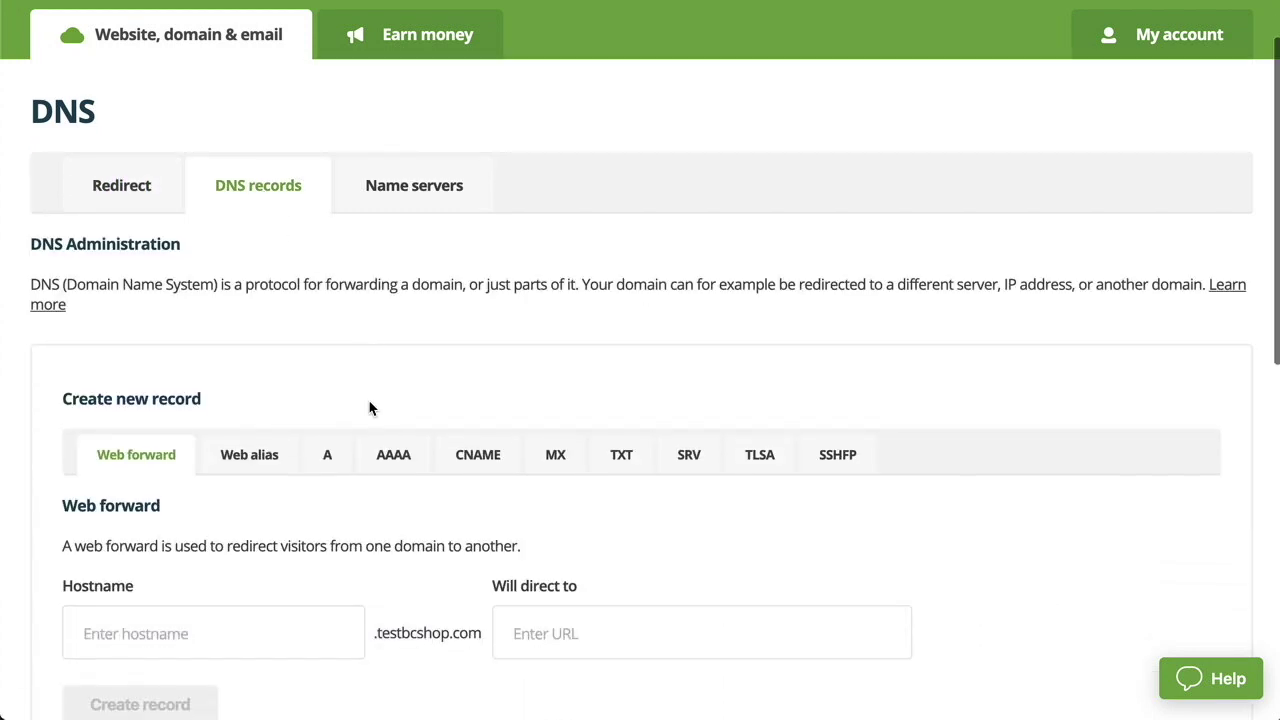
{"action": "scroll", "coordinate": [375, 400], "scroll_direction": "down", "scroll_amount": 1}
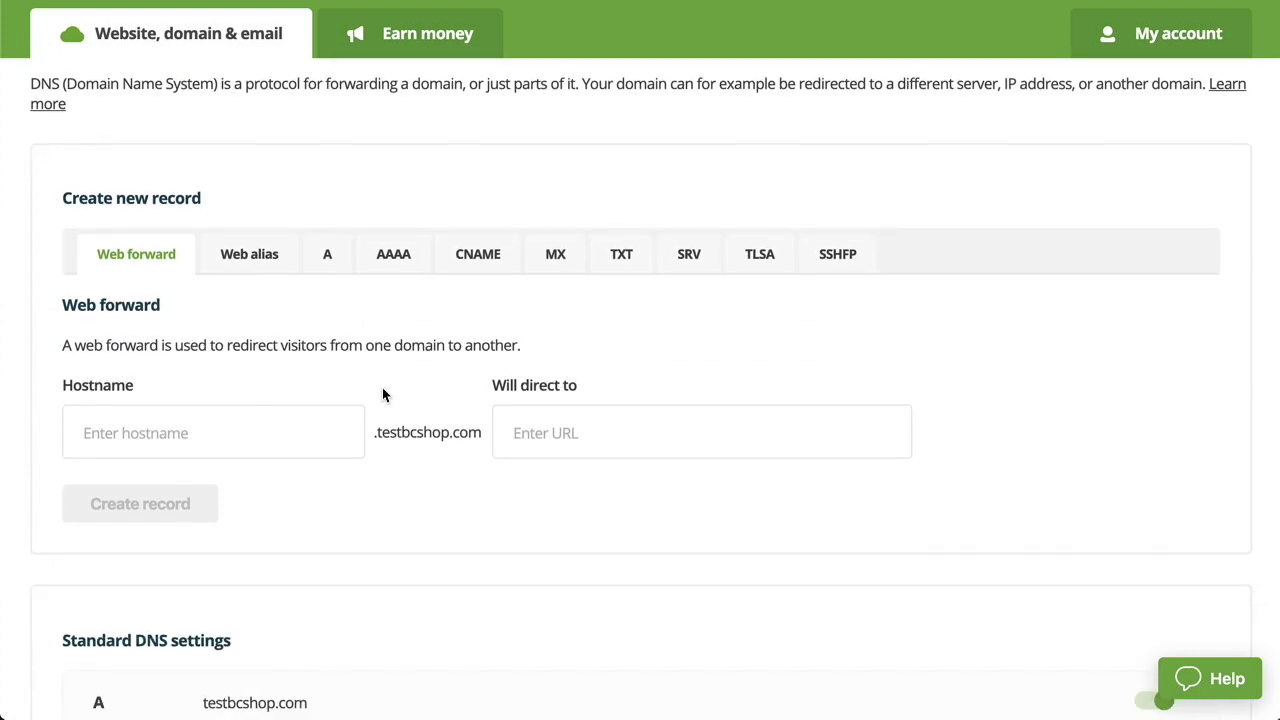
{"action": "left_click", "coordinate": [285, 433]}
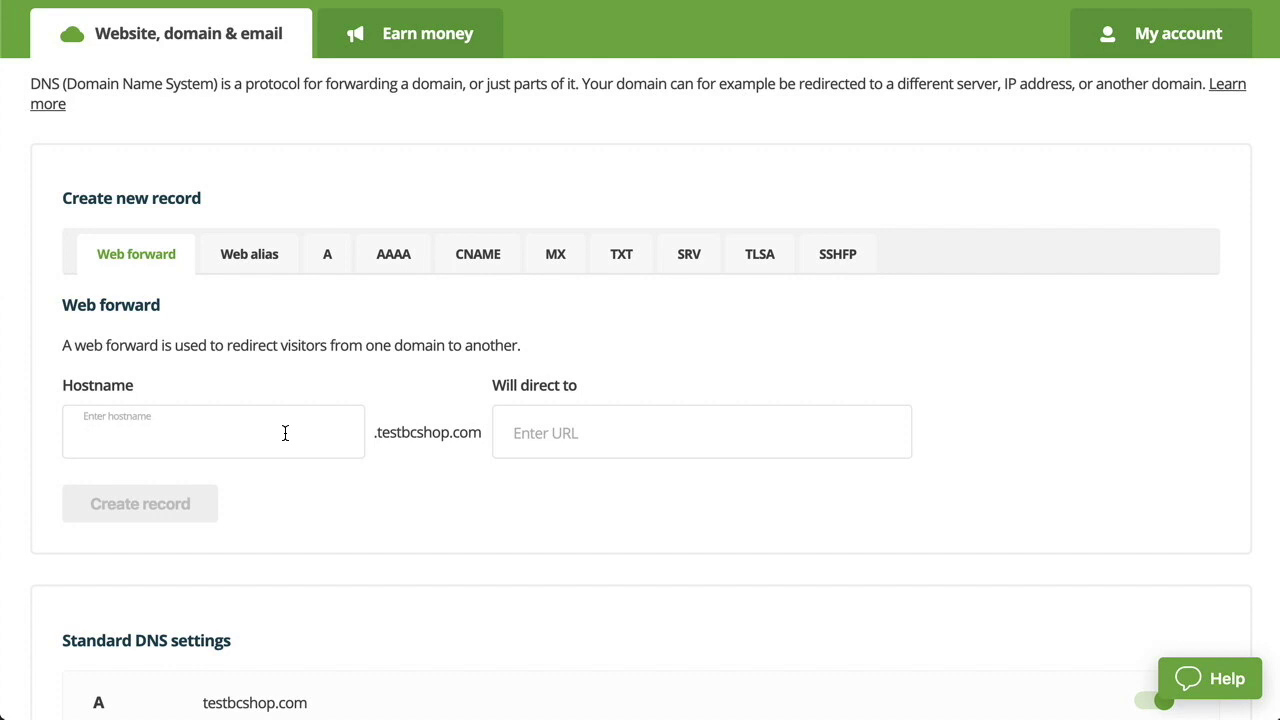
{"action": "left_click", "coordinate": [564, 440]}
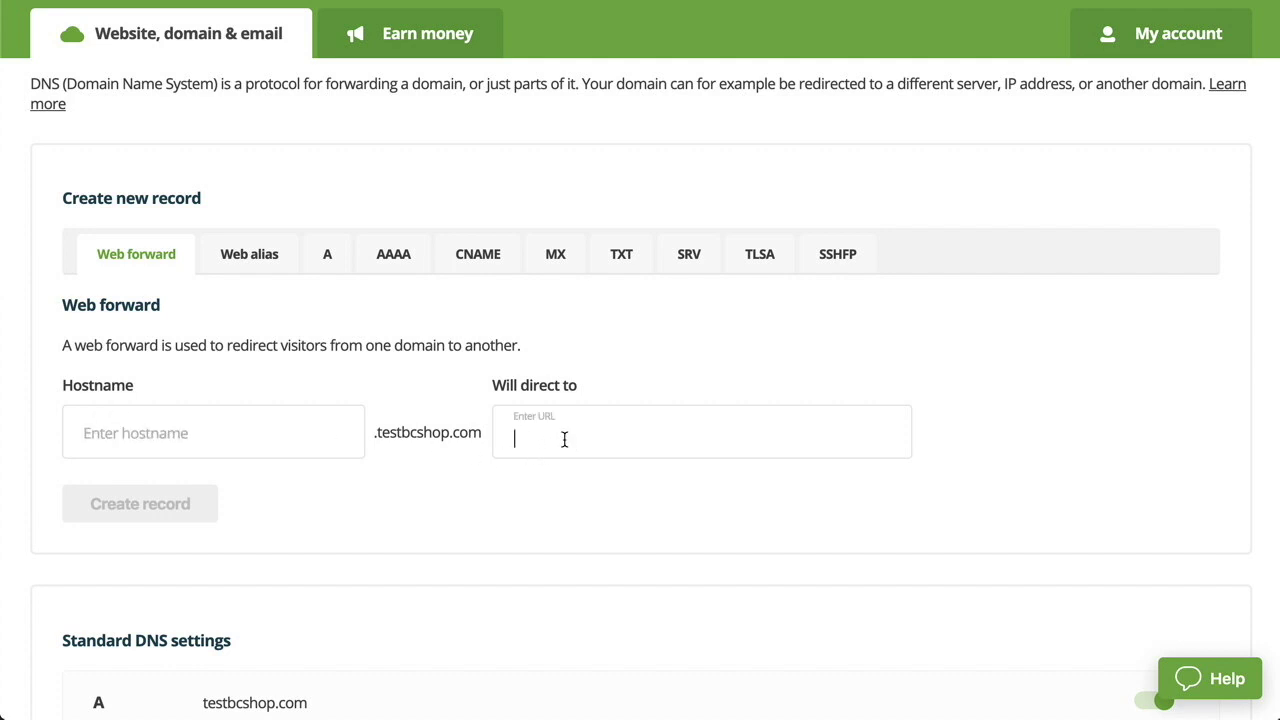
{"action": "type", "text": "http:/"}
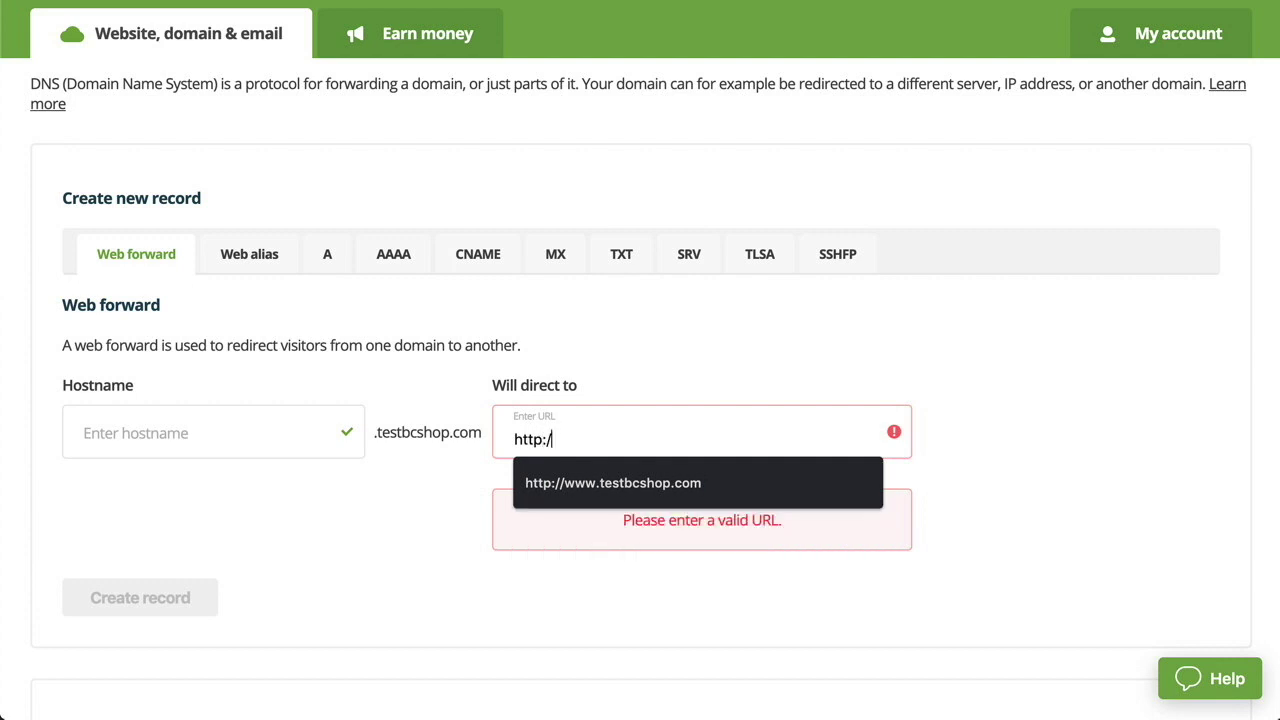
{"action": "type", "text": "/www.testbc.shop.com"}
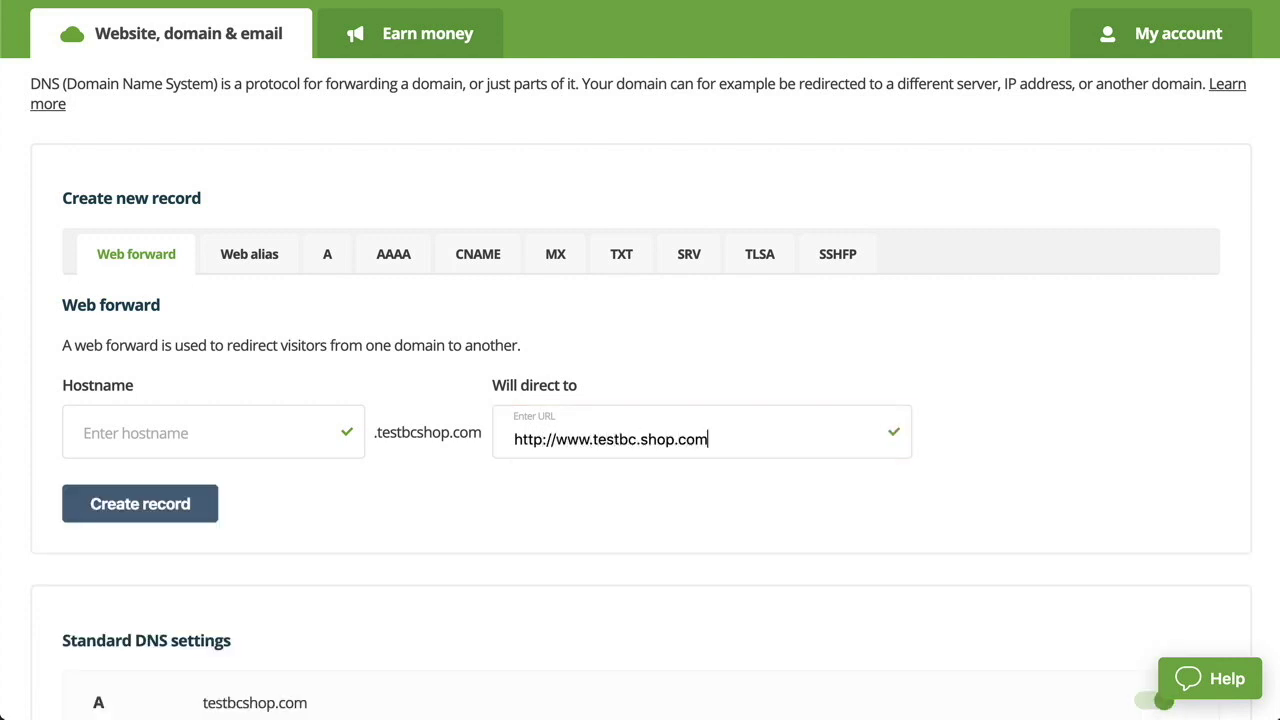
{"action": "key", "text": "BackSpace"}
{"action": "key", "text": "BackSpace"}
{"action": "key", "text": "BackSpace"}
{"action": "key", "text": "BackSpace"}
{"action": "key", "text": "BackSpace"}
{"action": "key", "text": "BackSpace"}
{"action": "key", "text": "BackSpace"}
{"action": "key", "text": "BackSpace"}
{"action": "key", "text": "BackSpace"}
{"action": "type", "text": "shop.com"}
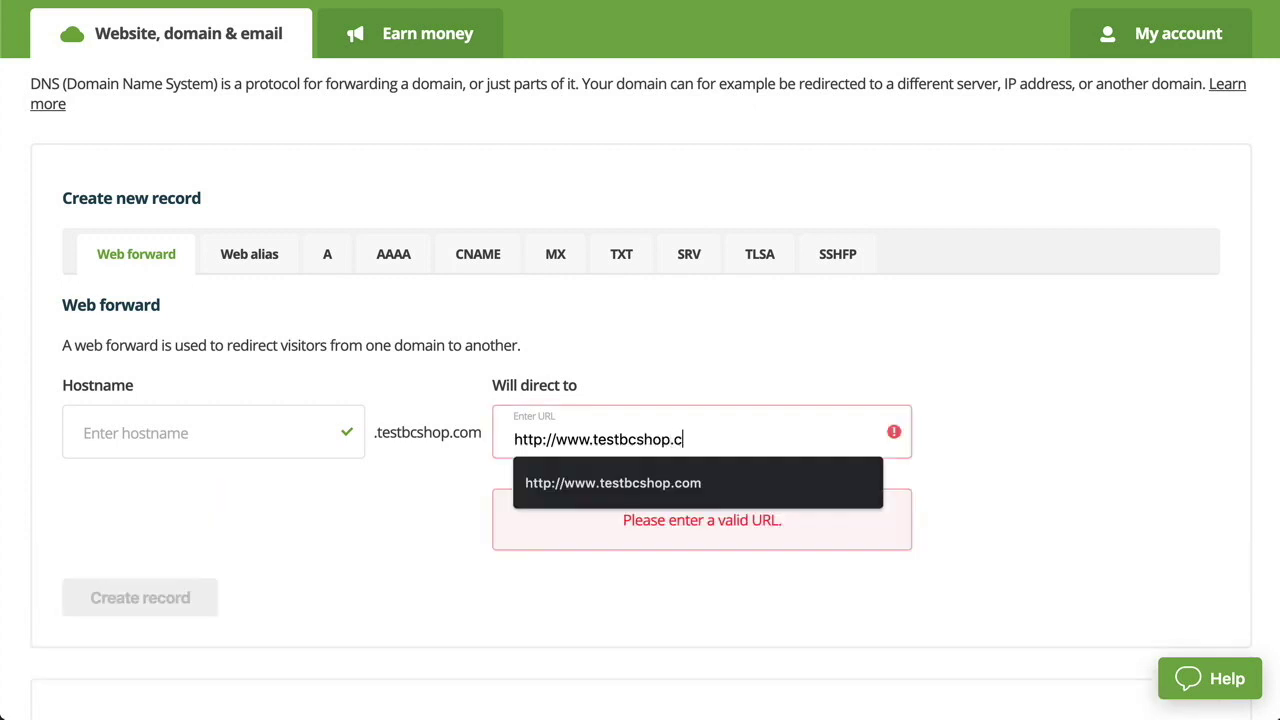
{"action": "left_click", "coordinate": [155, 502]}
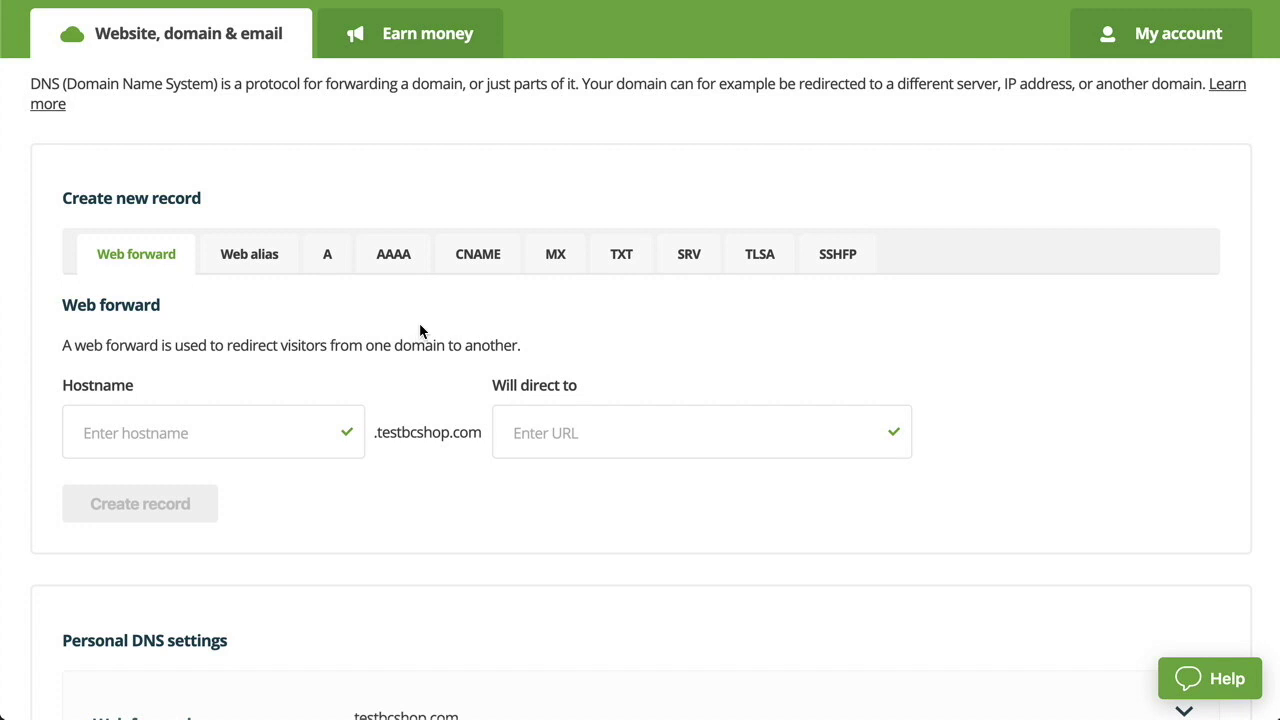
- Create a CNAME record with hostname www as an alias of iamatest.bigcartel.com
{"action": "left_click", "coordinate": [474, 262]}
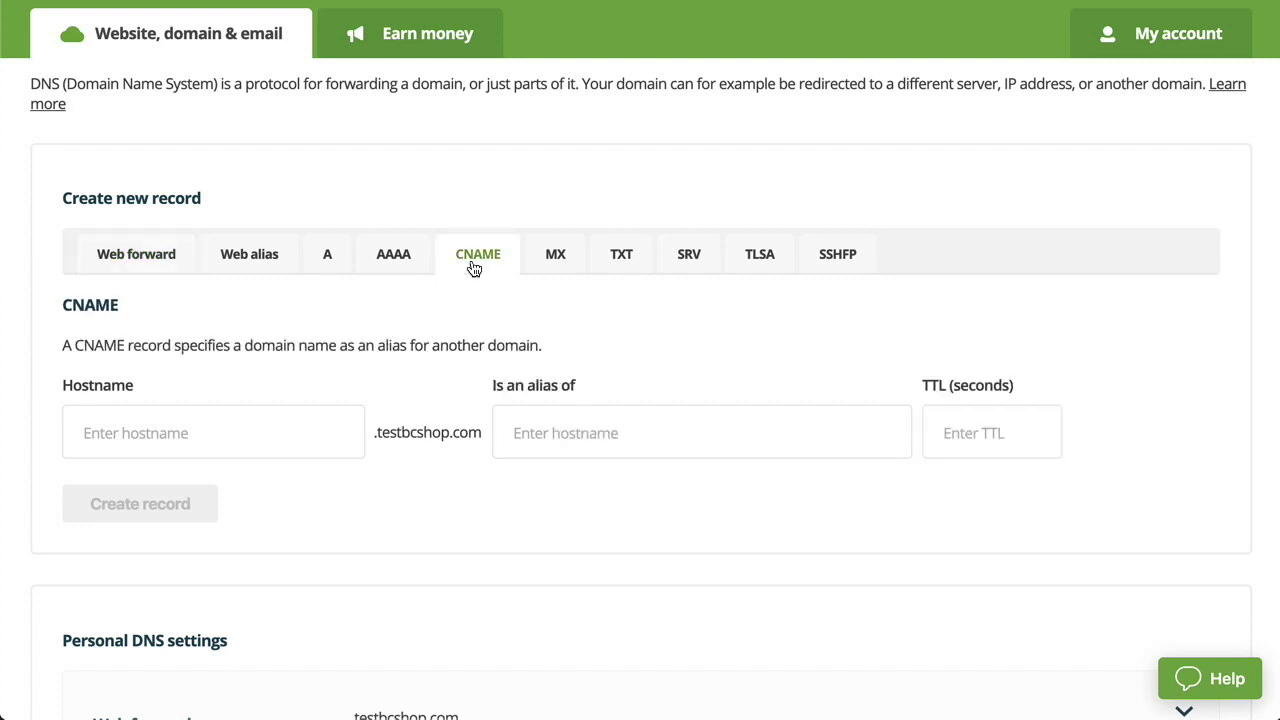
{"action": "left_click", "coordinate": [220, 428]}
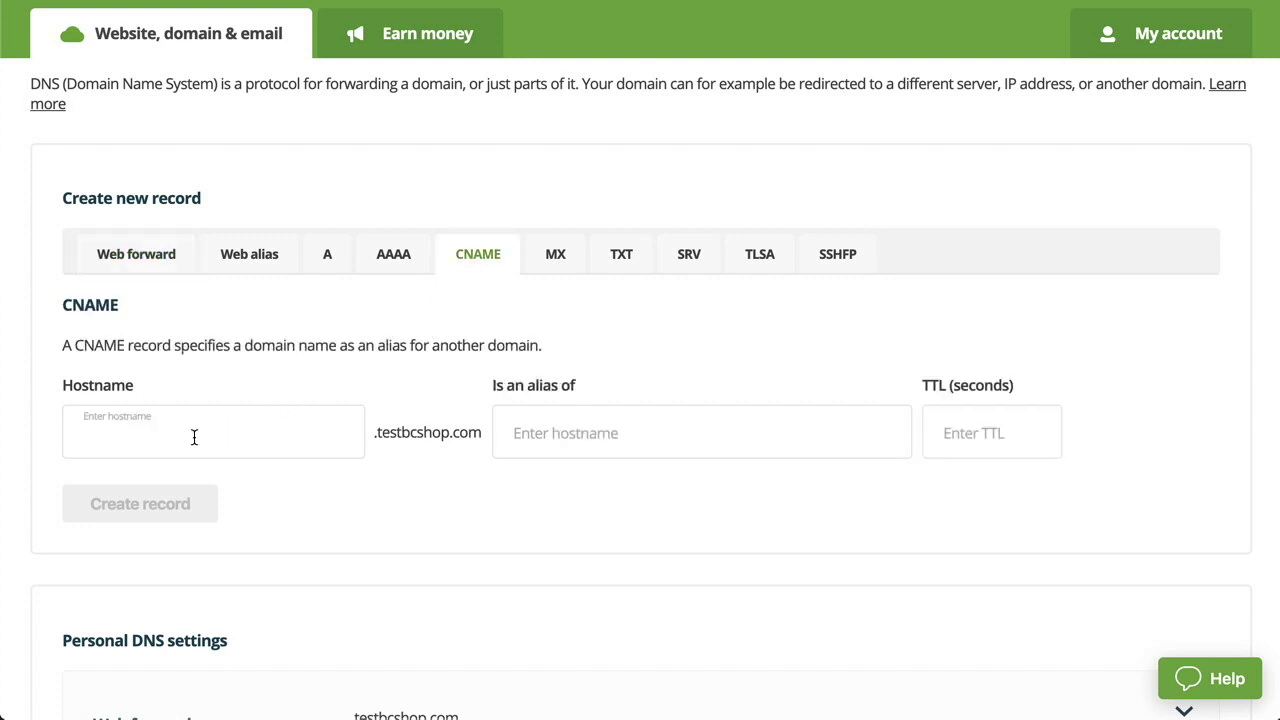
{"action": "type", "text": "www"}
{"action": "left_click", "coordinate": [578, 485]}
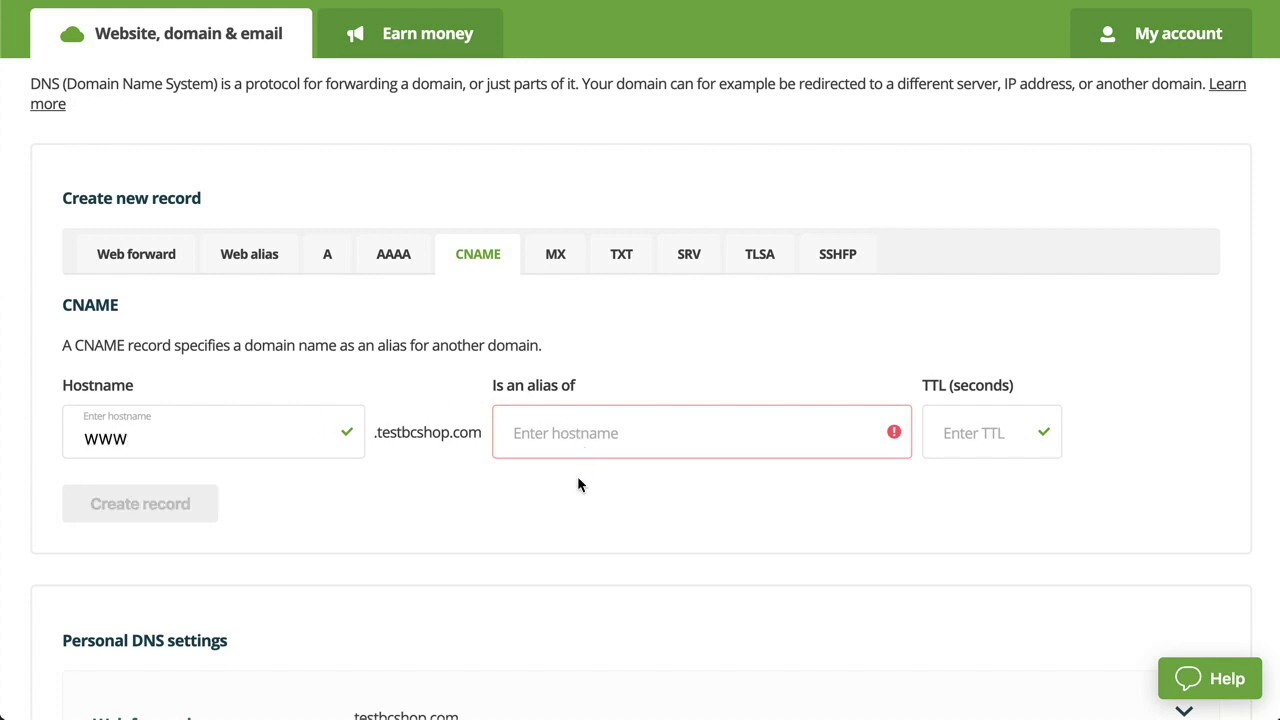
{"action": "left_click", "coordinate": [585, 433]}
{"action": "type", "text": "iam"}
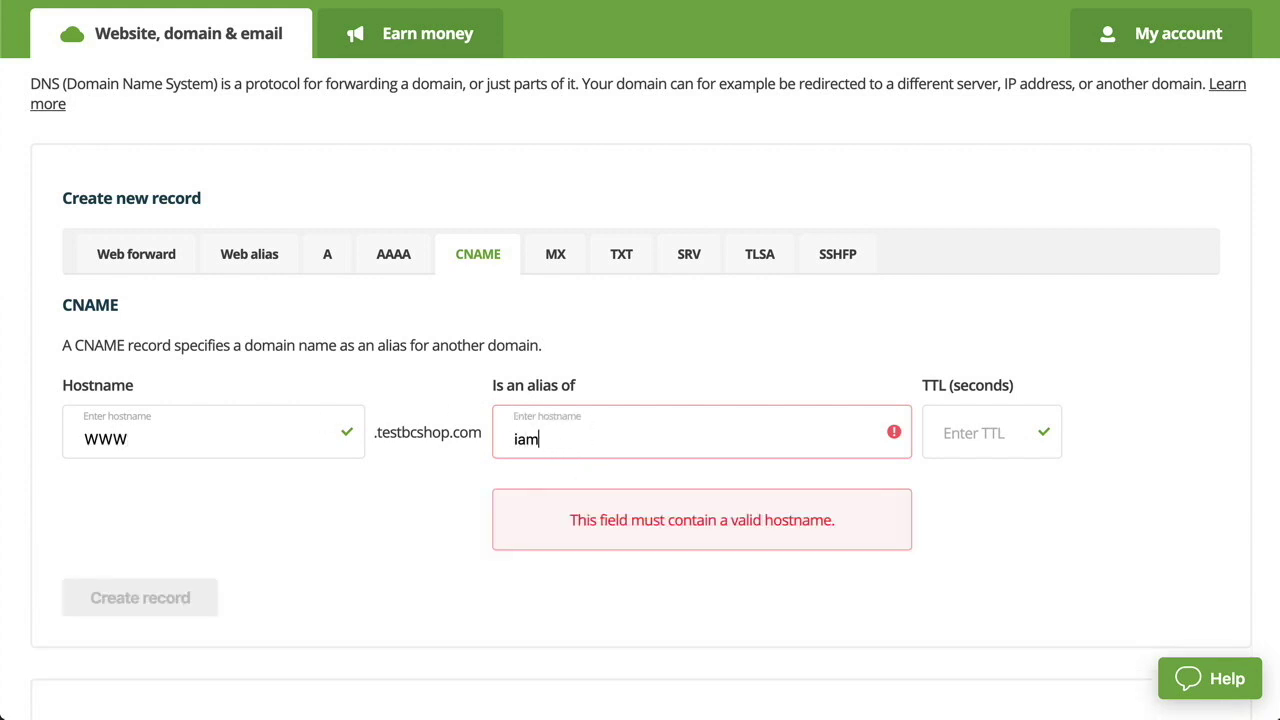
{"action": "type", "text": "atest.bigcartel.com"}
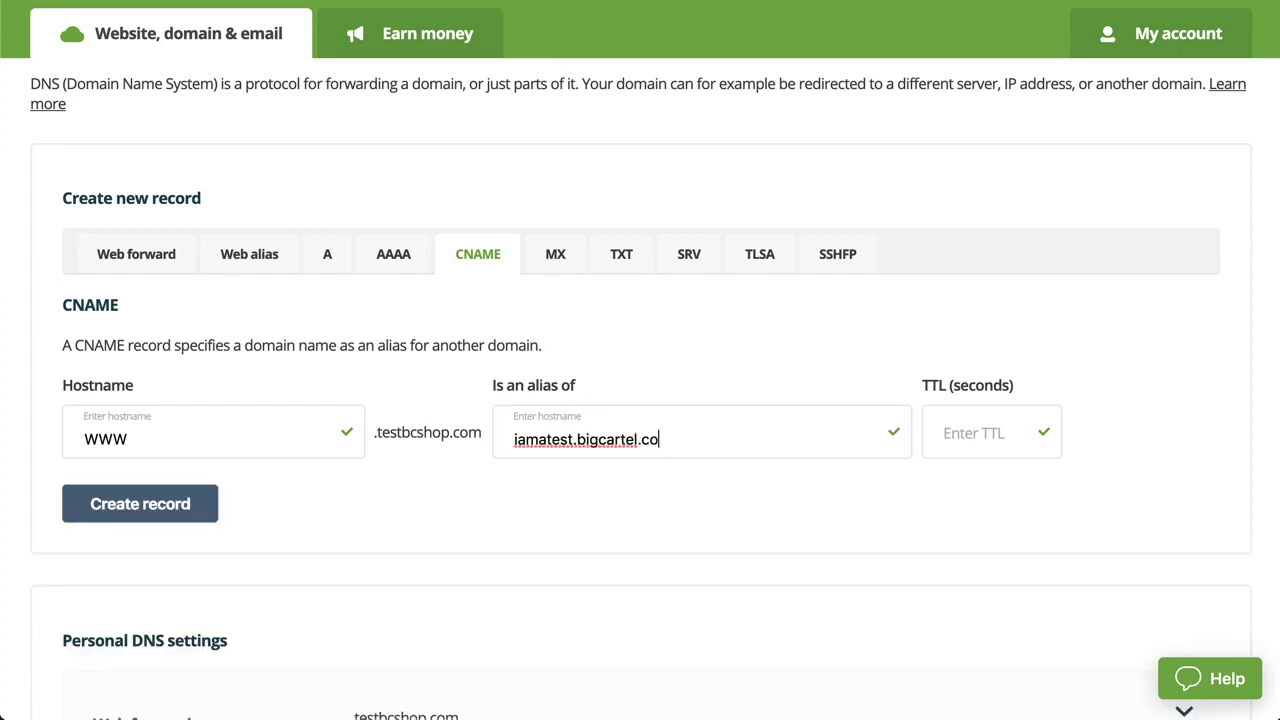
{"action": "left_click", "coordinate": [157, 522]}
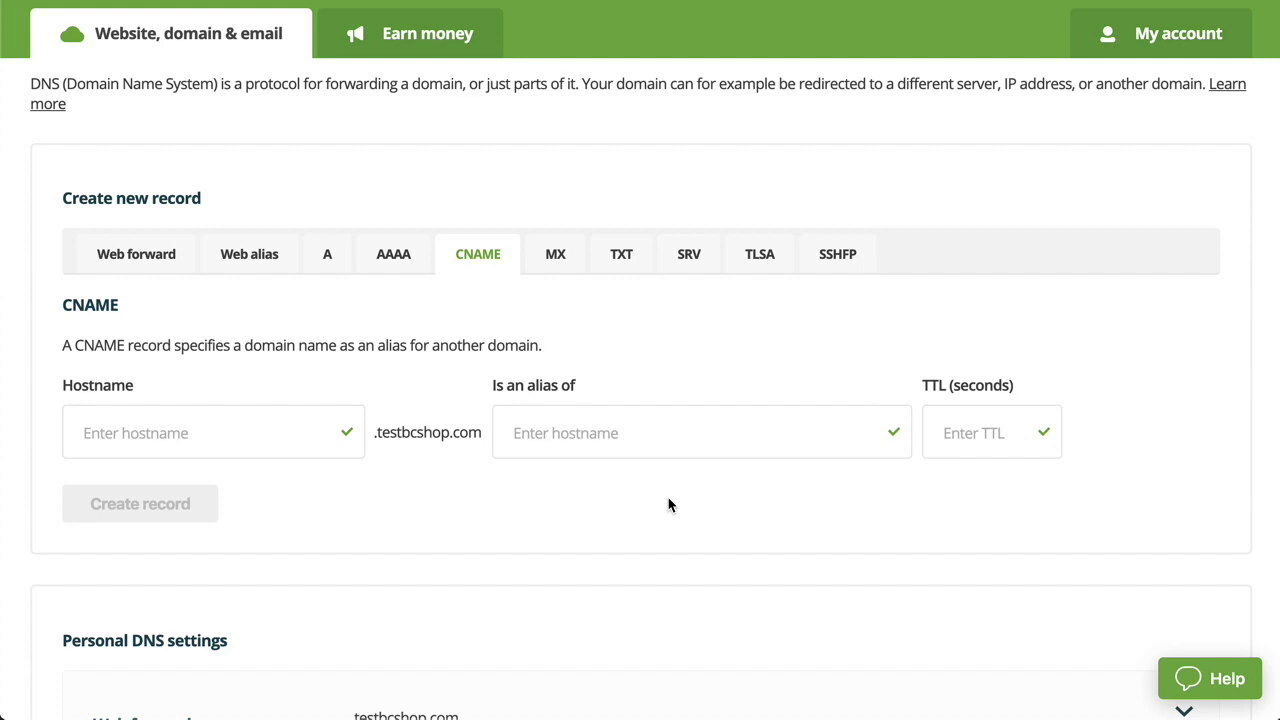
{"action": "scroll", "coordinate": [668, 497], "scroll_direction": "down", "scroll_amount": 3}
{"action": "scroll", "coordinate": [670, 506], "scroll_direction": "down", "scroll_amount": 1}
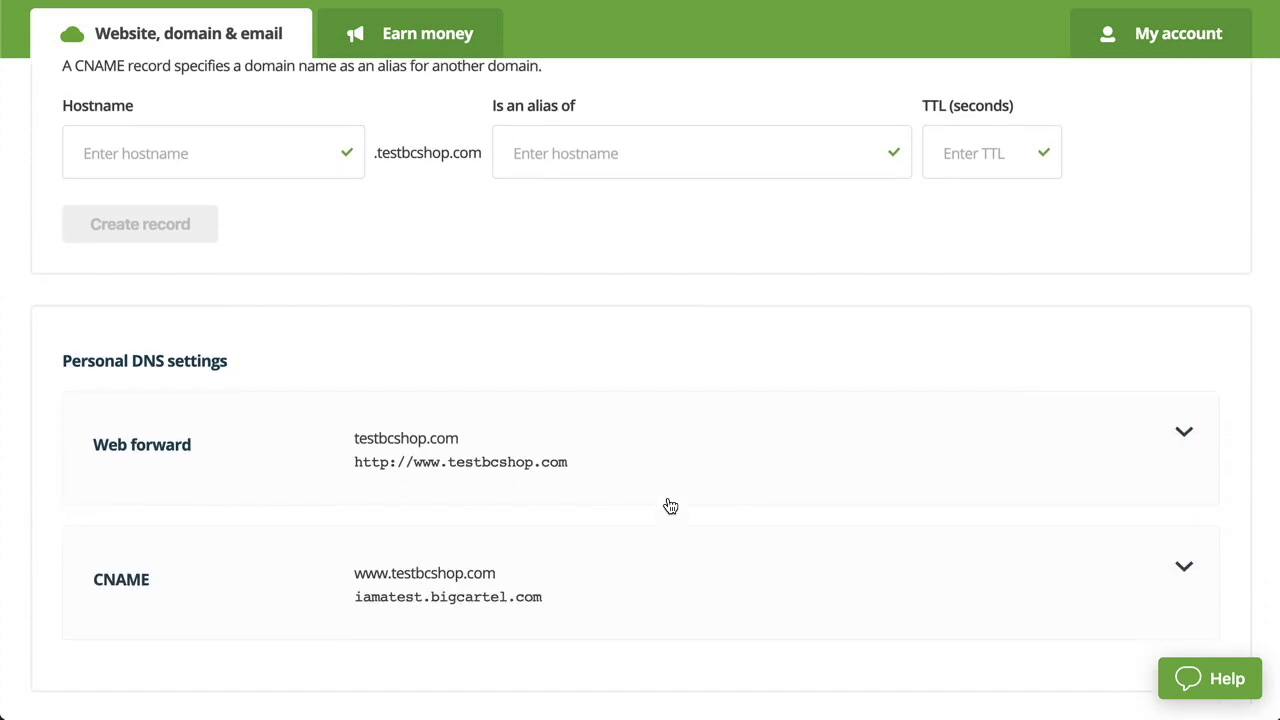
{"action": "scroll", "coordinate": [670, 506], "scroll_direction": "down", "scroll_amount": 1}
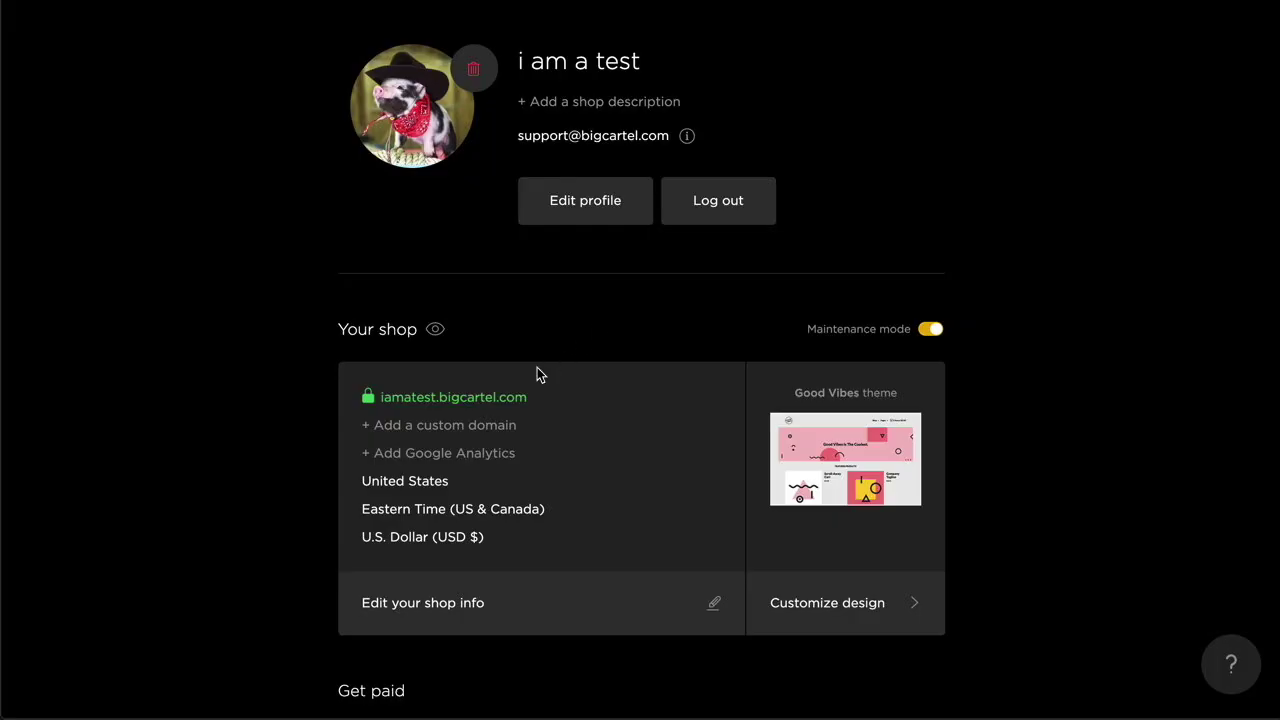
{"action": "left_click", "coordinate": [466, 432]}
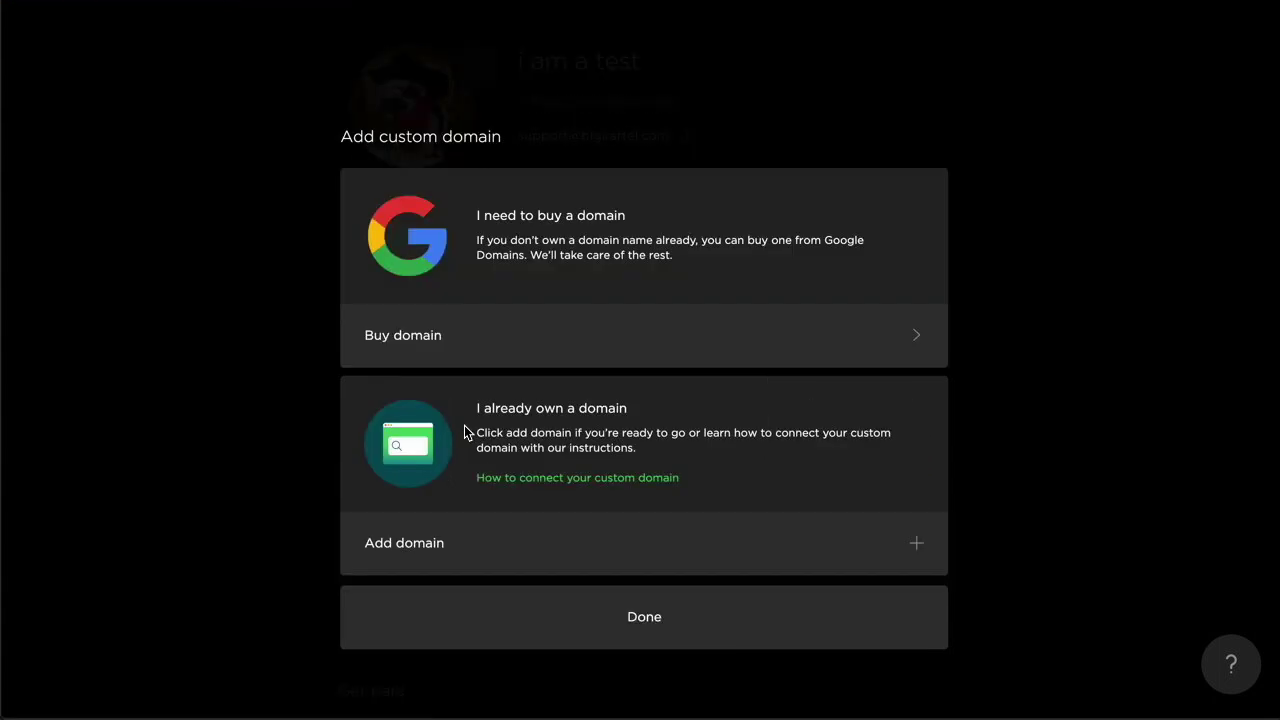
{"action": "left_click", "coordinate": [436, 553]}
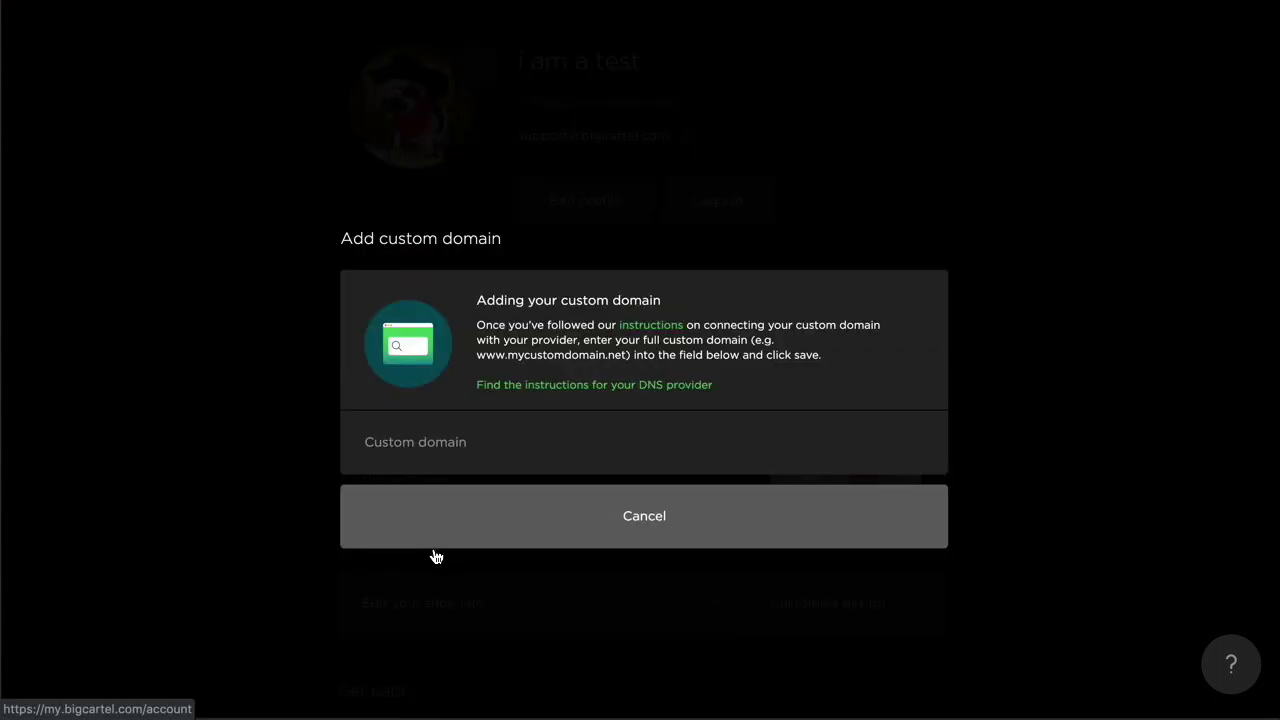
{"action": "left_click", "coordinate": [421, 449]}
{"action": "type", "text": "www"}
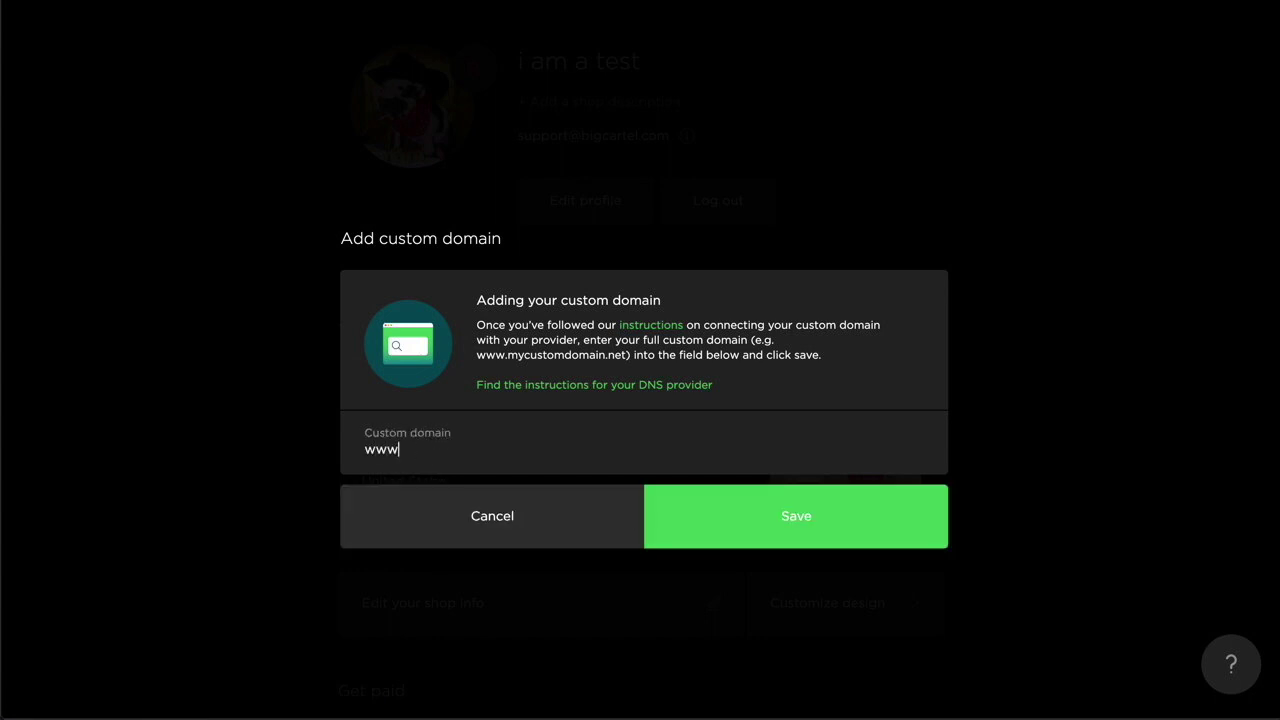
{"action": "type", "text": ".testbcshop.com"}
{"action": "left_click", "coordinate": [755, 522]}
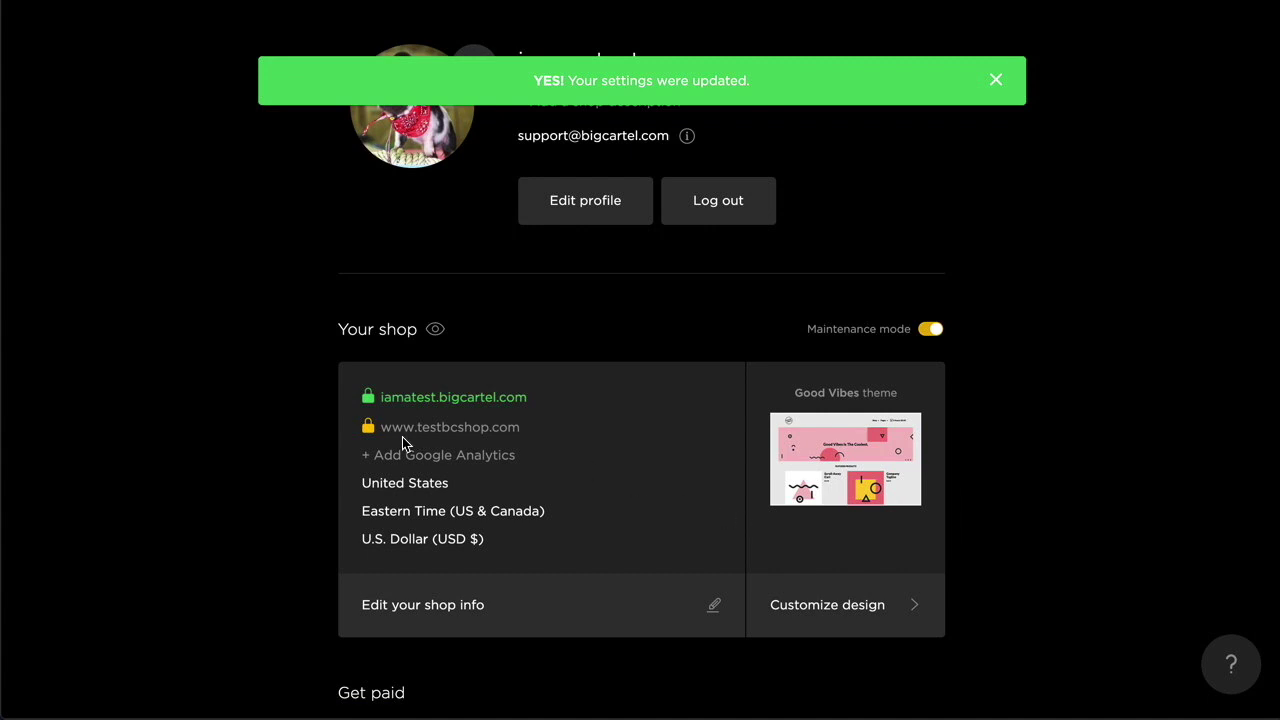
{"action": "mouse_move", "coordinate": [368, 430]}
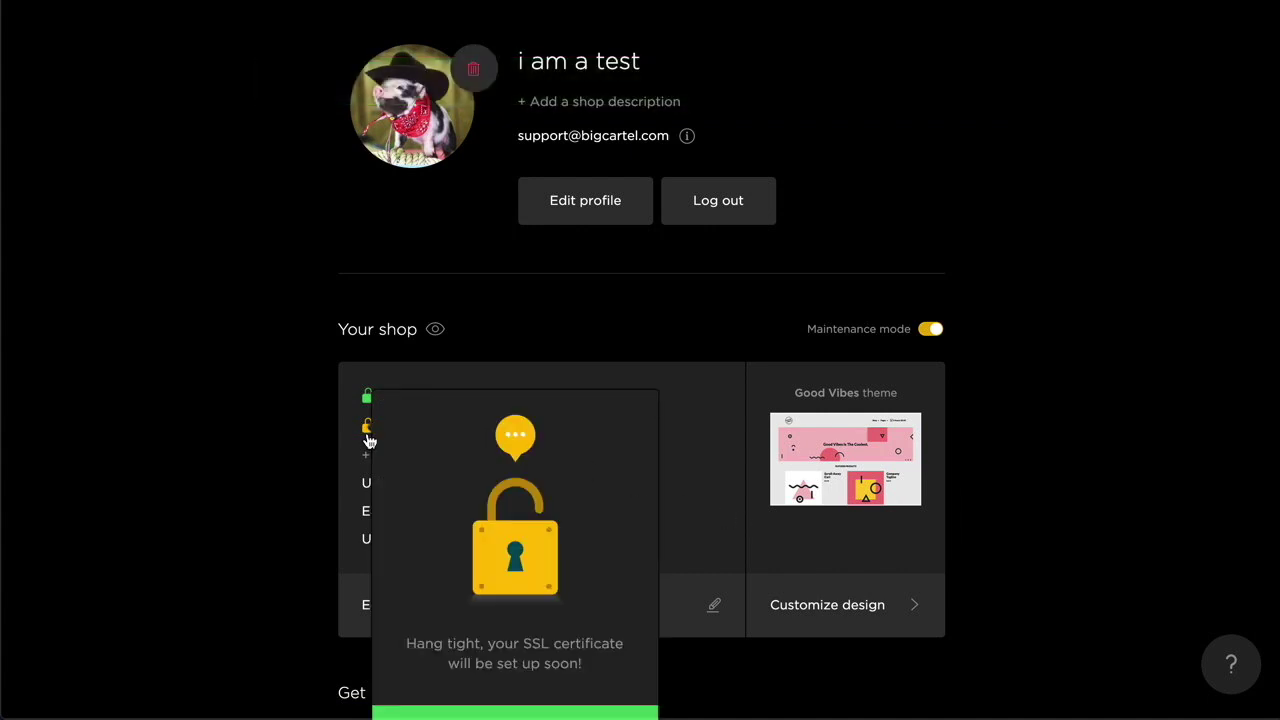